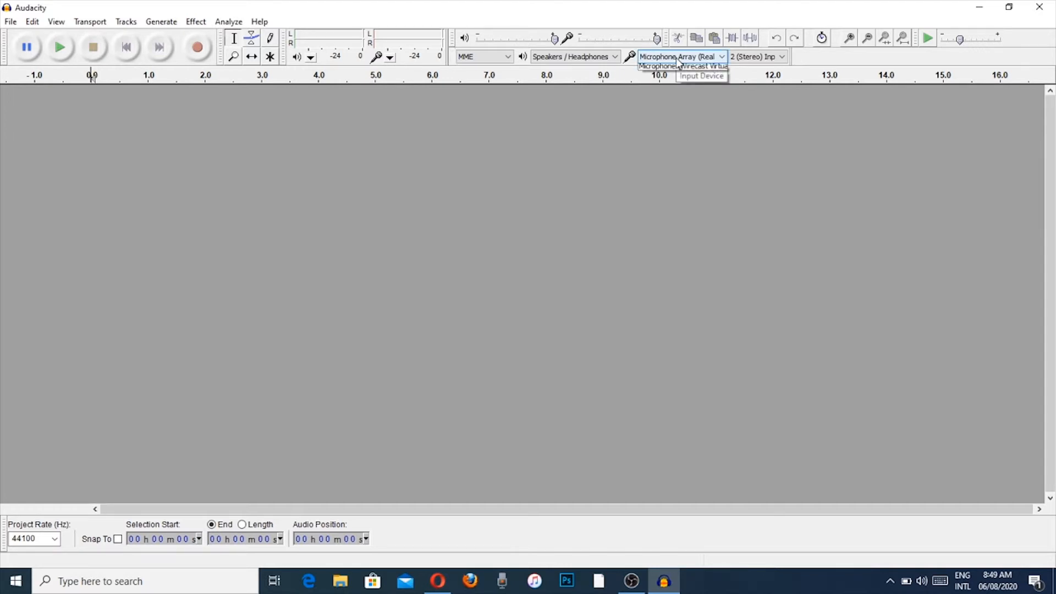
- Set the recording input to Microphone Array (Realtek), playback to Speakers / Headphones, and input channels to 2 (Stereo)
left_click(680, 61)
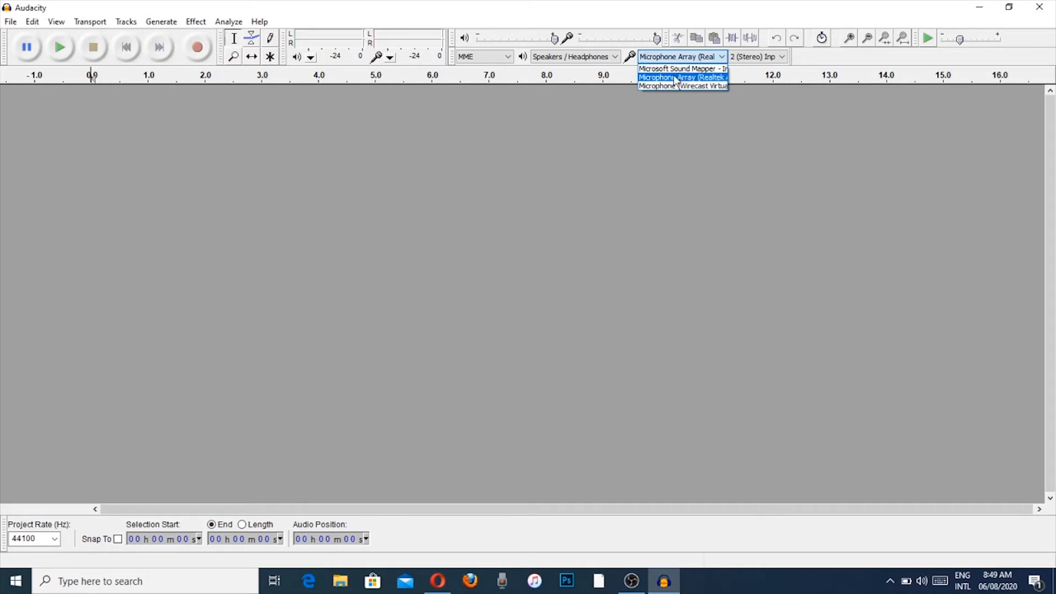
left_click(675, 80)
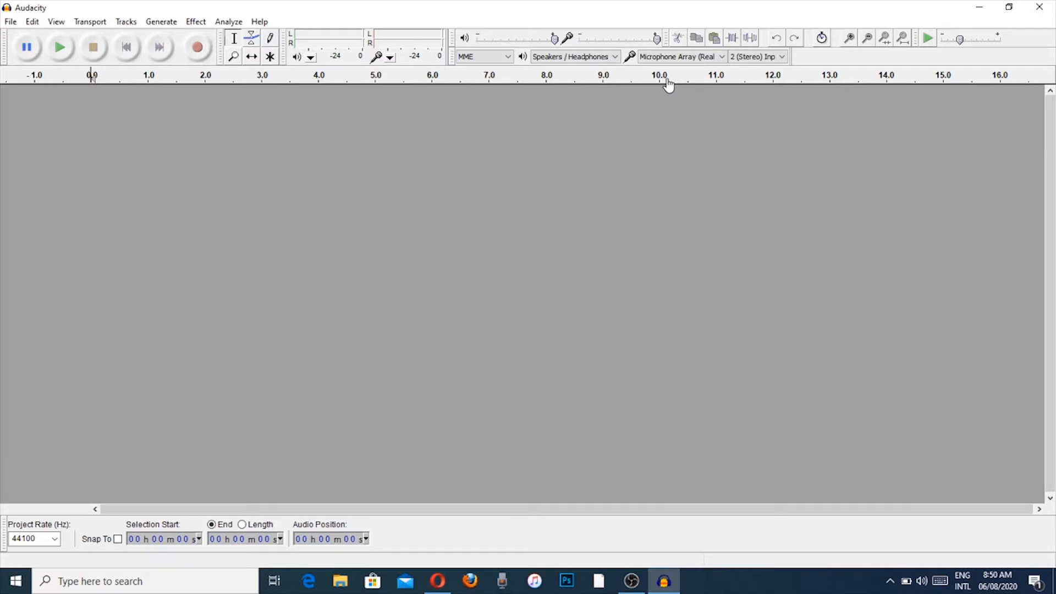
left_click(614, 57)
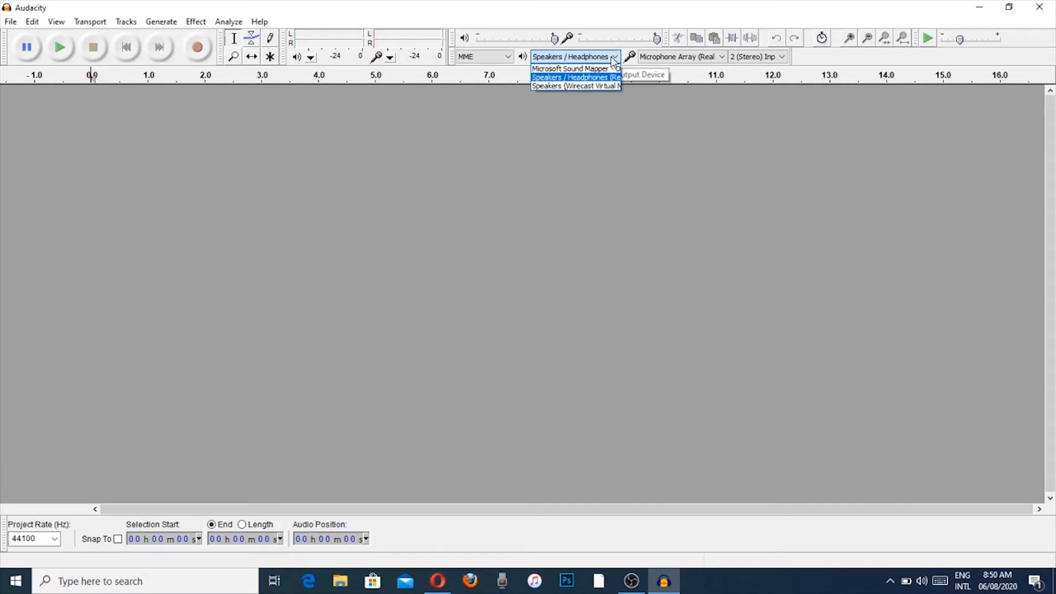
left_click(586, 85)
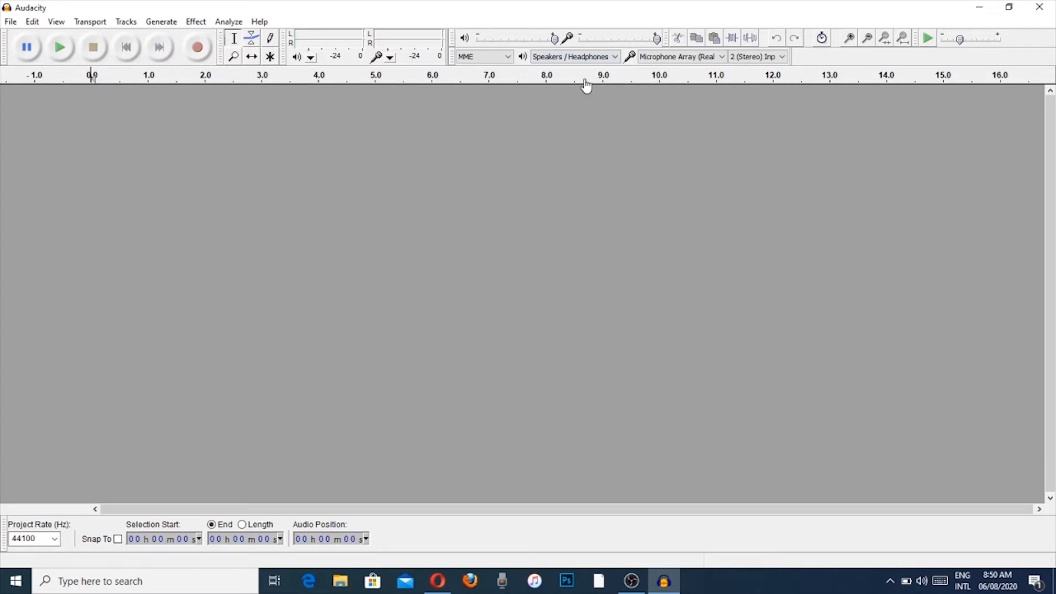
left_click(782, 57)
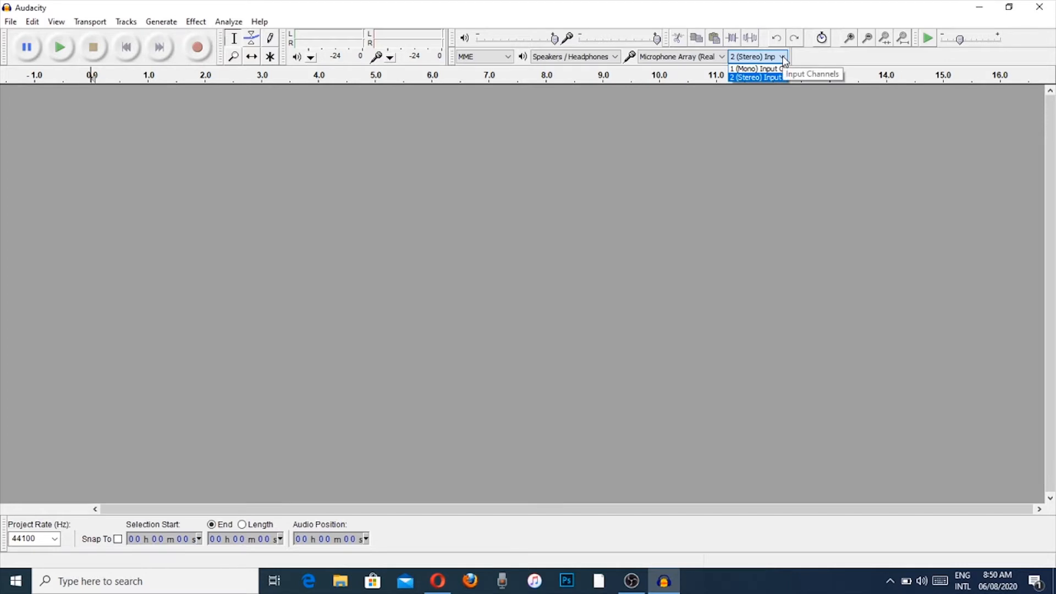
left_click(773, 78)
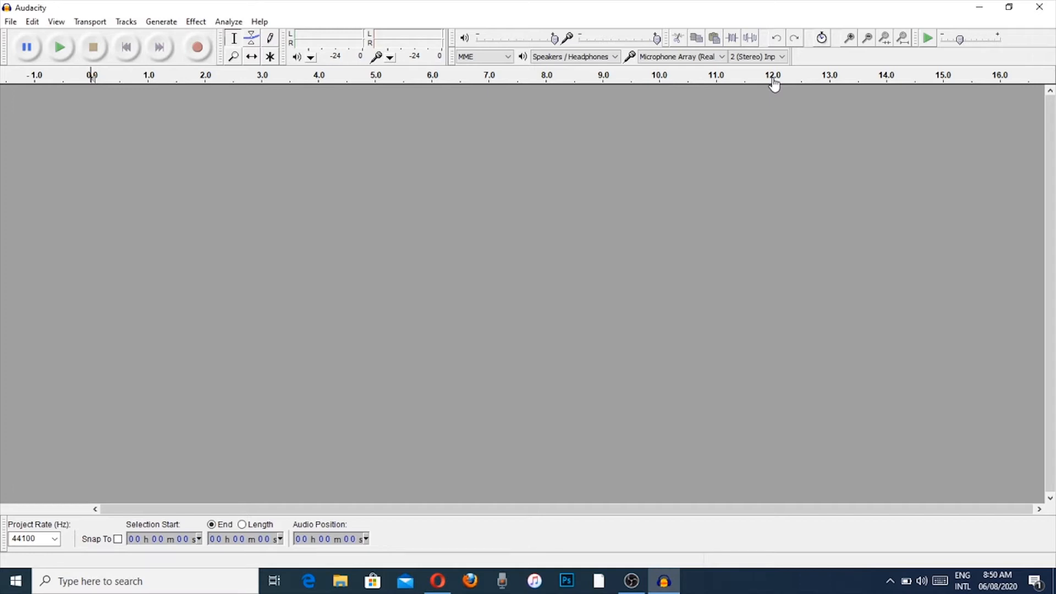
- Record a voice track about 22 seconds long, stop the recording, and play it back
left_click(200, 51)
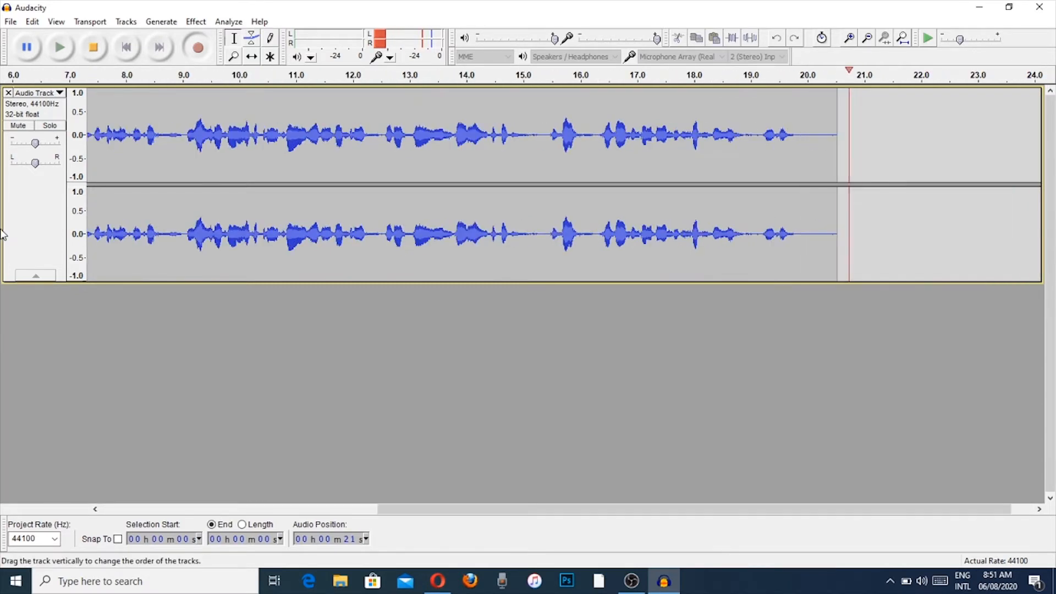
left_click(97, 48)
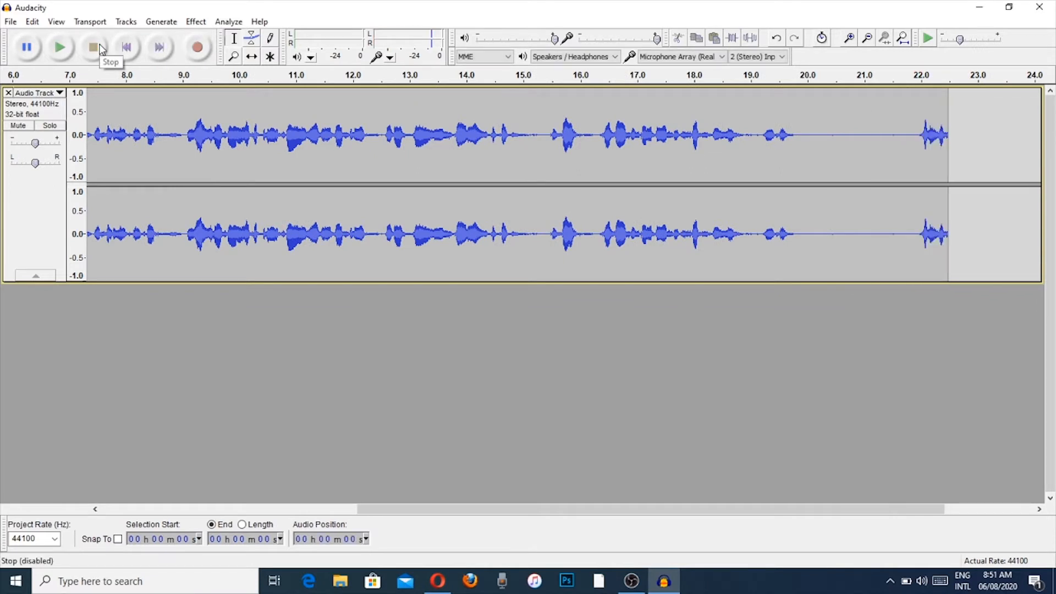
key("space")
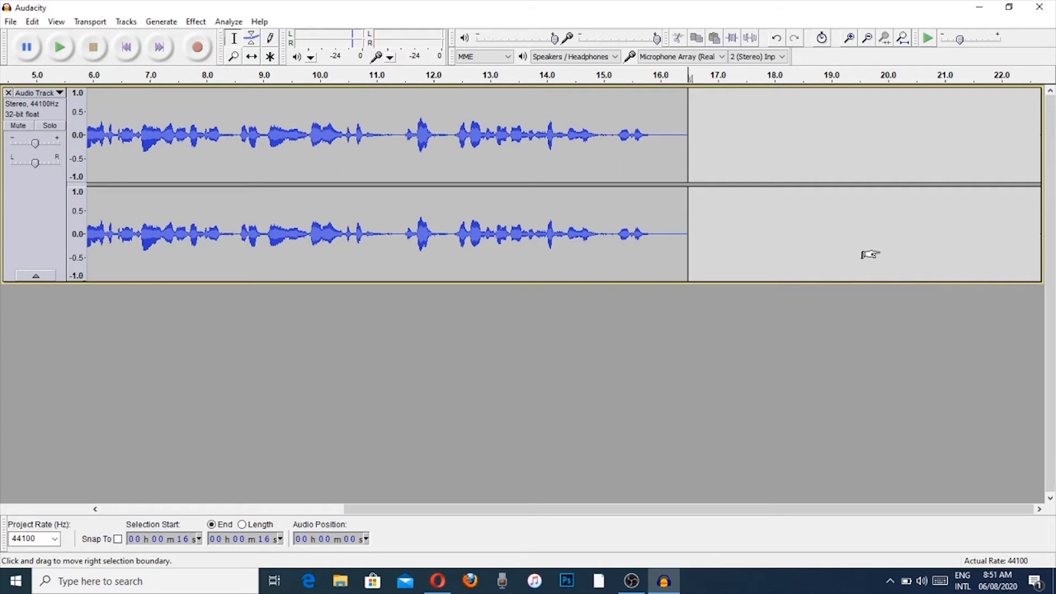
- Capture a Noise Removal profile from the silent gap at about 8.3 to 8.5 seconds in the voice track
left_click_drag(402, 507, 29, 510)
left_click_drag(224, 251, 233, 252)
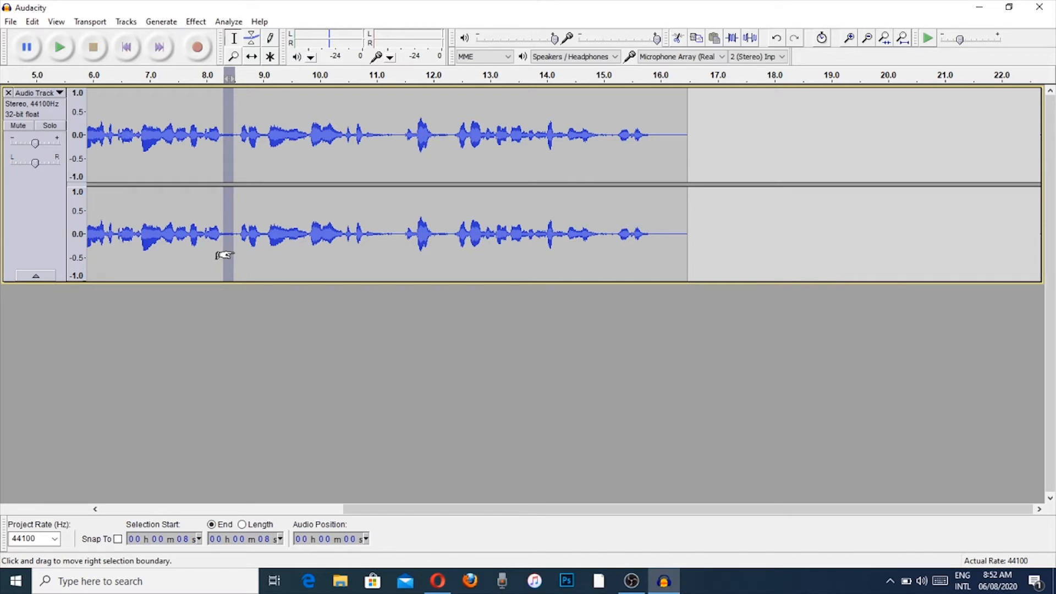
left_click(197, 22)
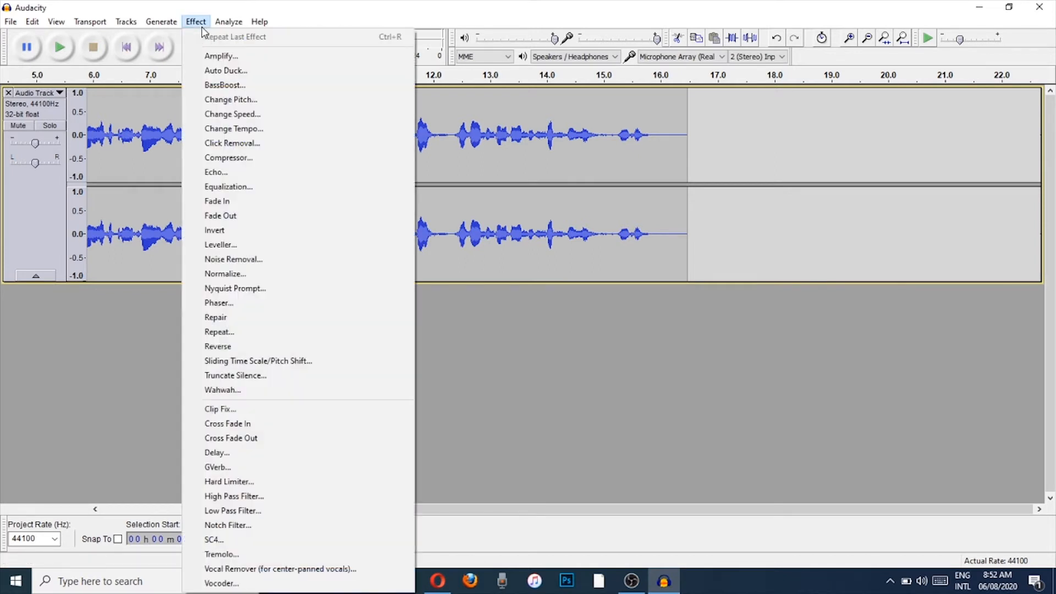
left_click(225, 260)
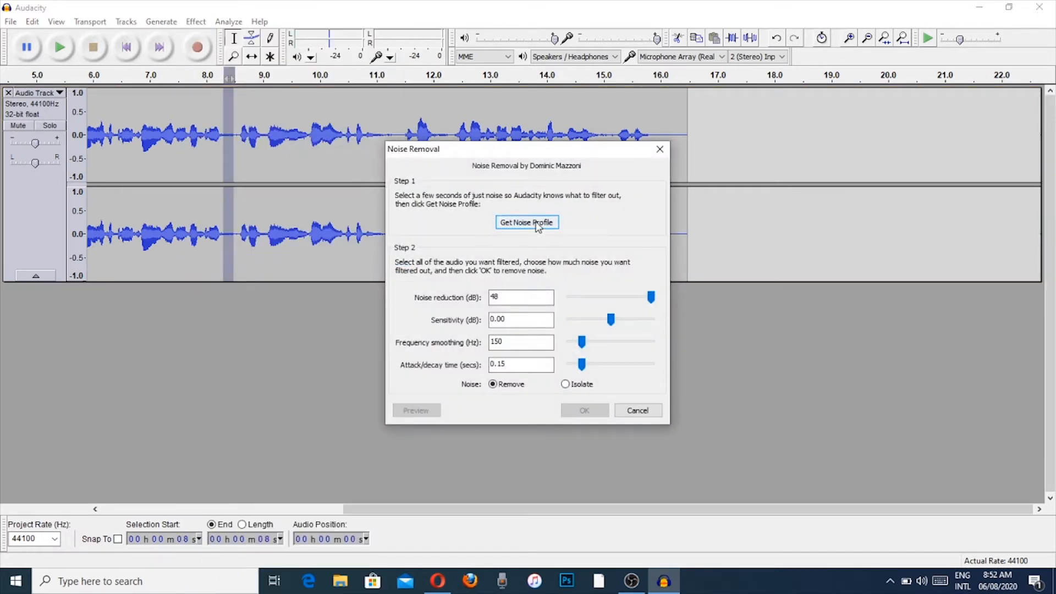
left_click(527, 222)
- Apply Noise Removal to the entire track with 48 dB reduction, 0.00 dB sensitivity, 150 Hz smoothing and 0.15 secs attack/decay
key("ctrl+a")
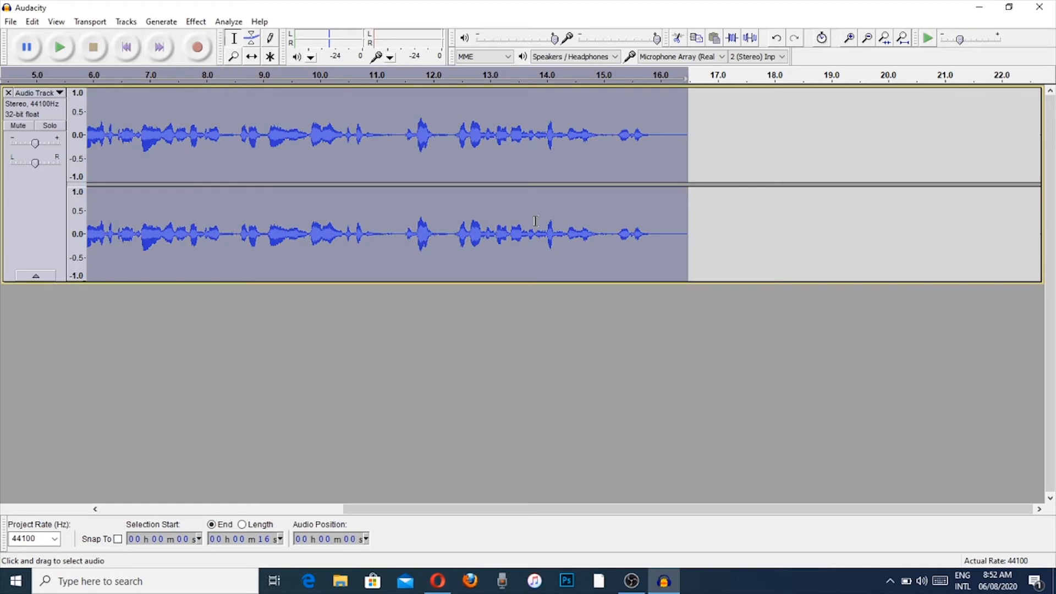
left_click(196, 22)
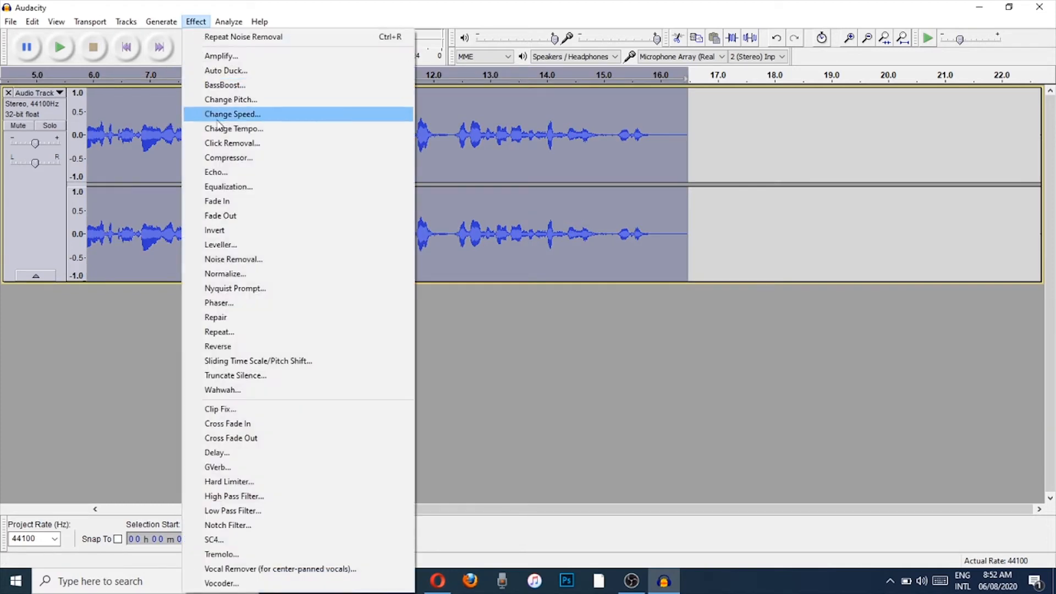
left_click(226, 260)
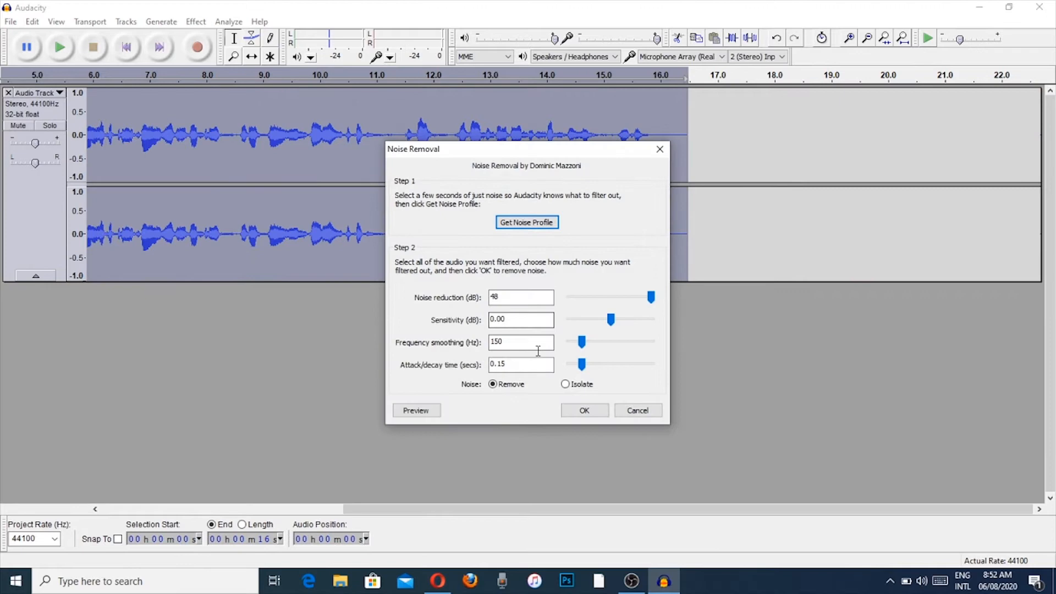
left_click(597, 412)
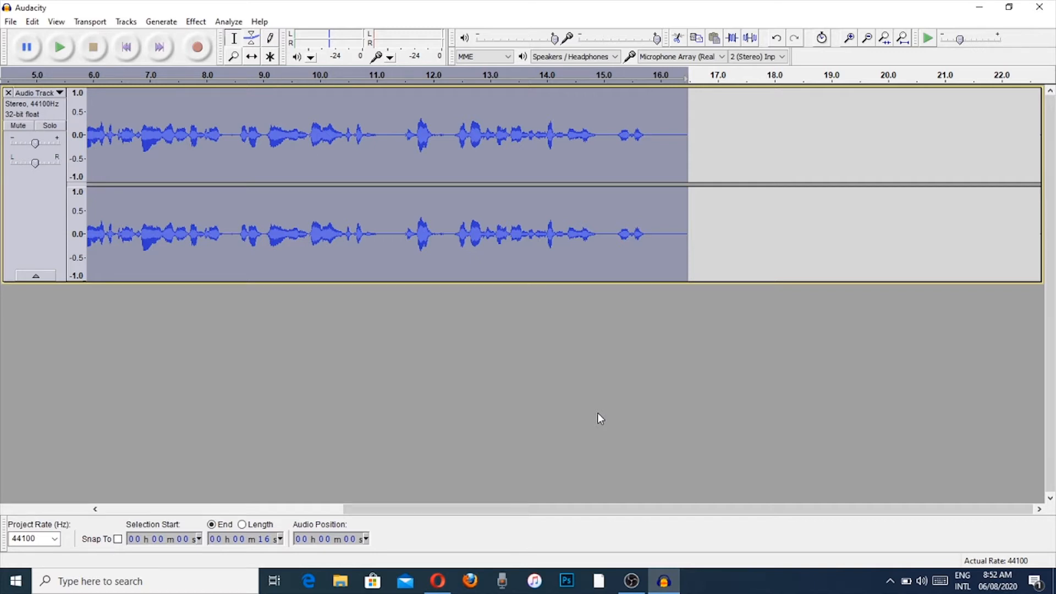
- Play the noise-reduced track from its beginning to check the sound
left_click(744, 231)
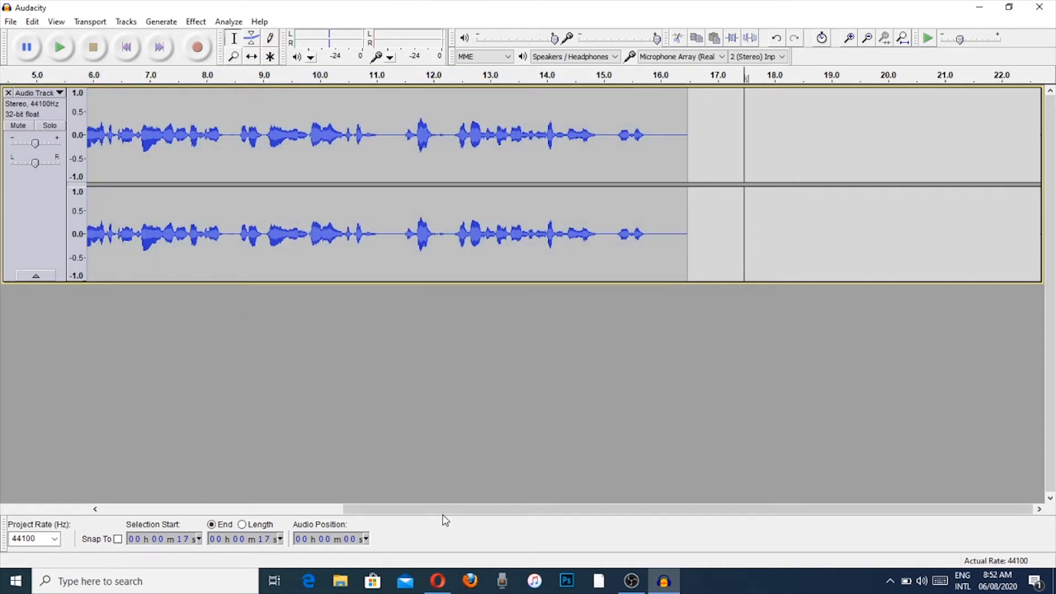
left_click_drag(442, 510, 101, 510)
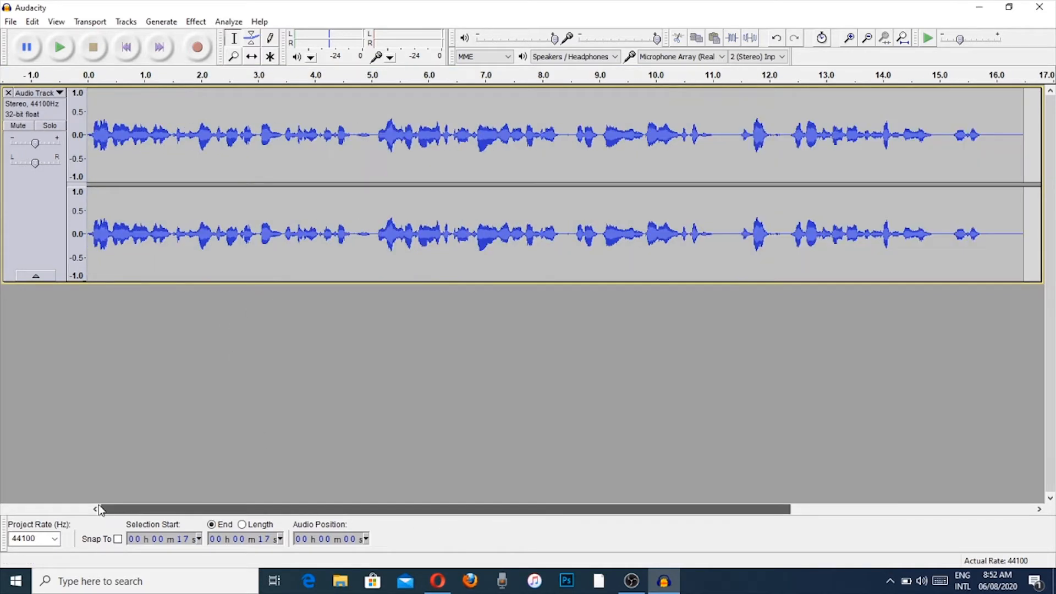
left_click(92, 272)
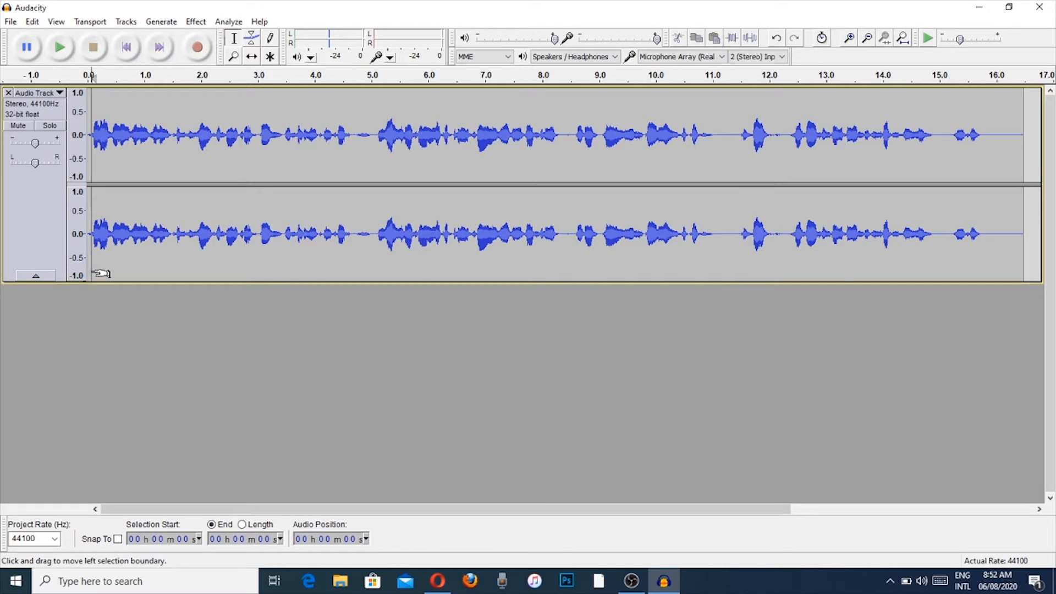
key("space")
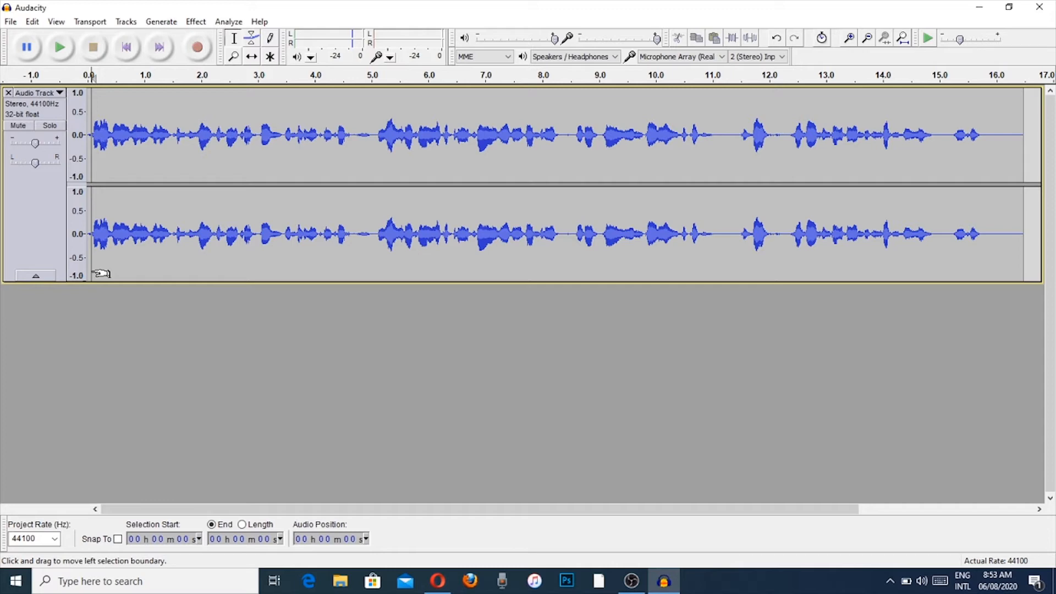
- Apply Equalization with the Bass Boost curve to the entire track and play back the result
key("ctrl+a")
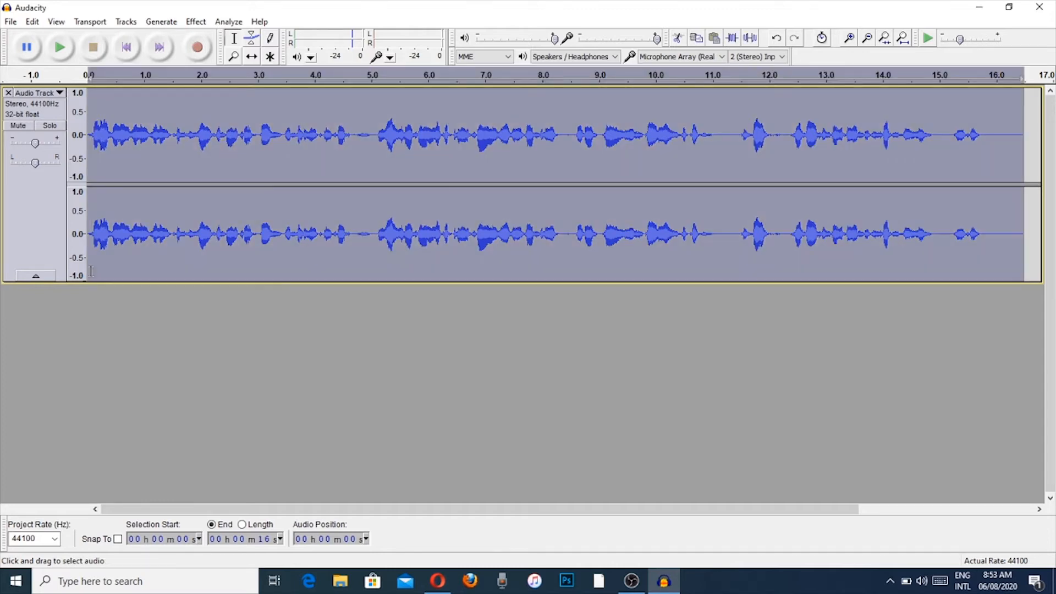
left_click(195, 21)
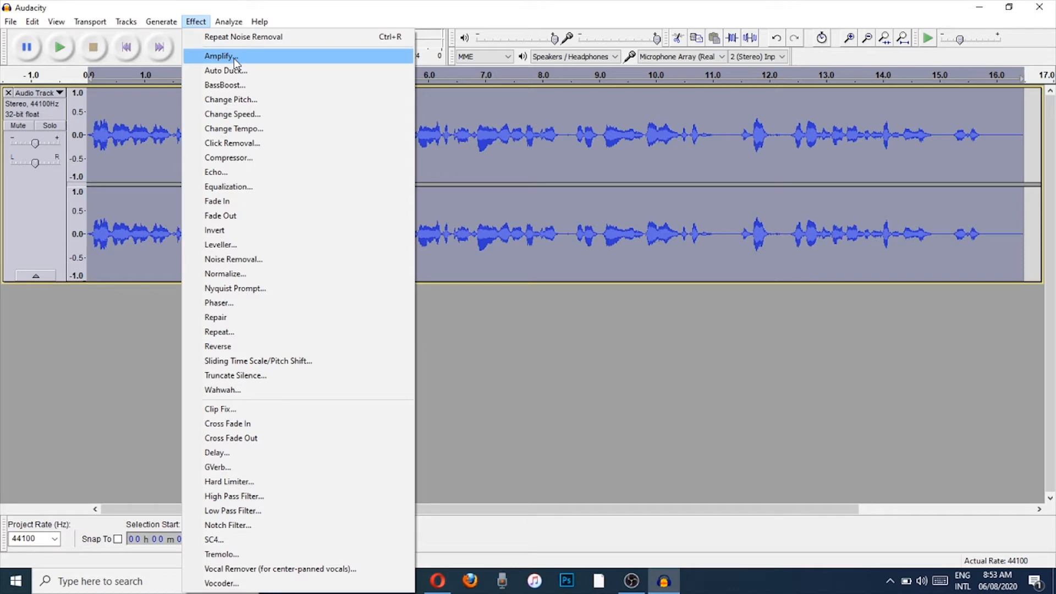
left_click(227, 187)
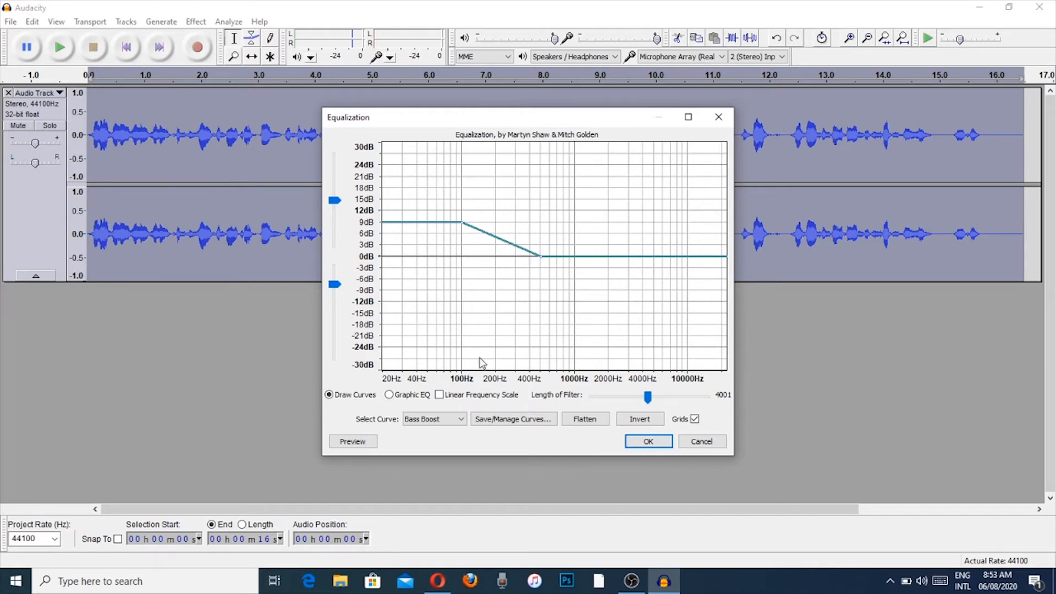
left_click(459, 419)
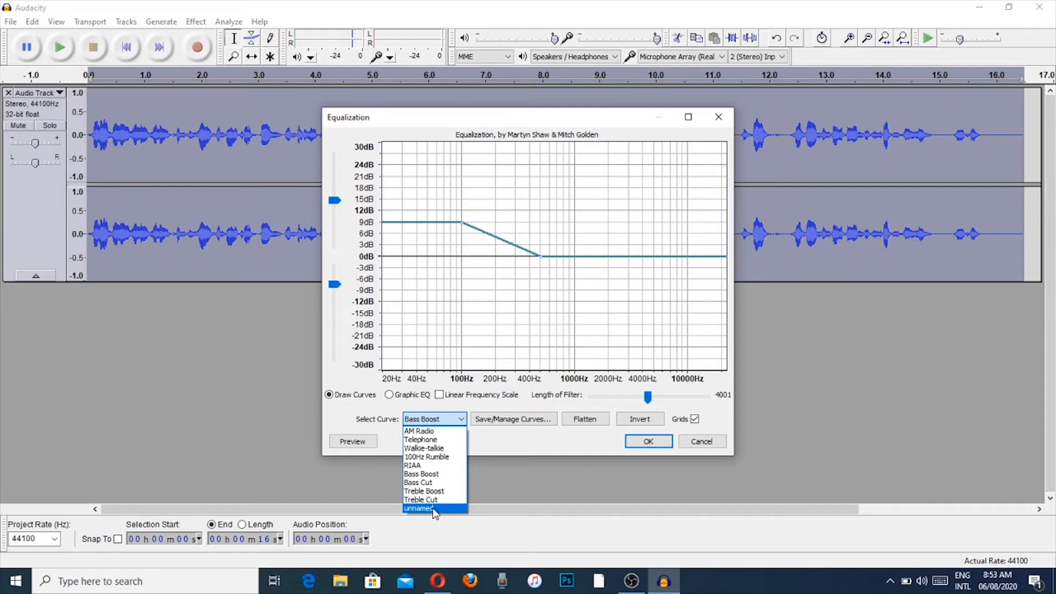
left_click(459, 419)
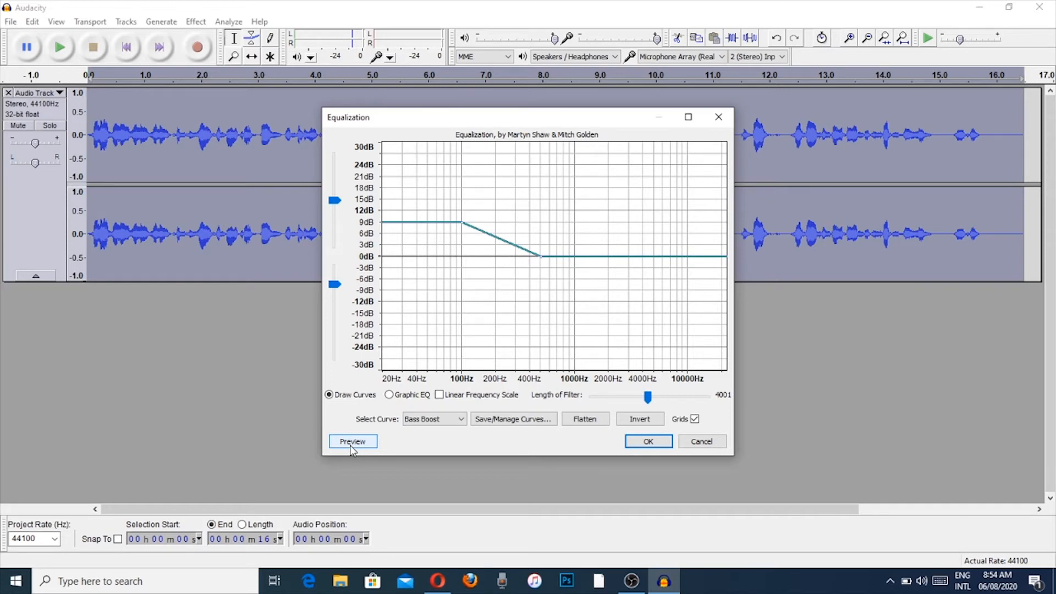
left_click(644, 443)
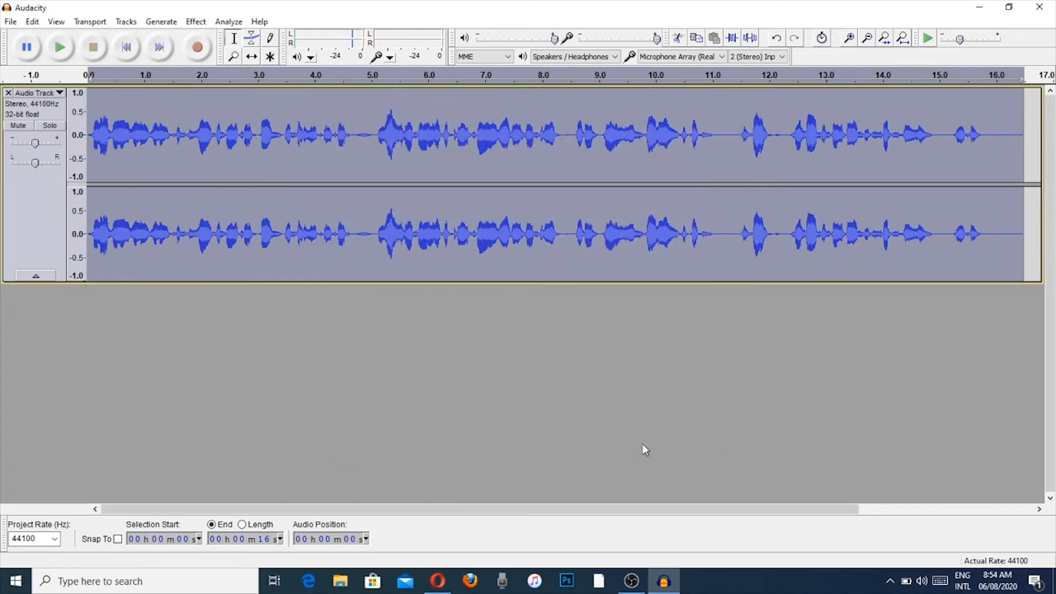
key("space")
- Compress the track with -12 dB threshold, -40 dB noise floor, 2:1 ratio, 0.2 secs attack, 1.0 secs decay and make-up gain, and play it
left_click(196, 21)
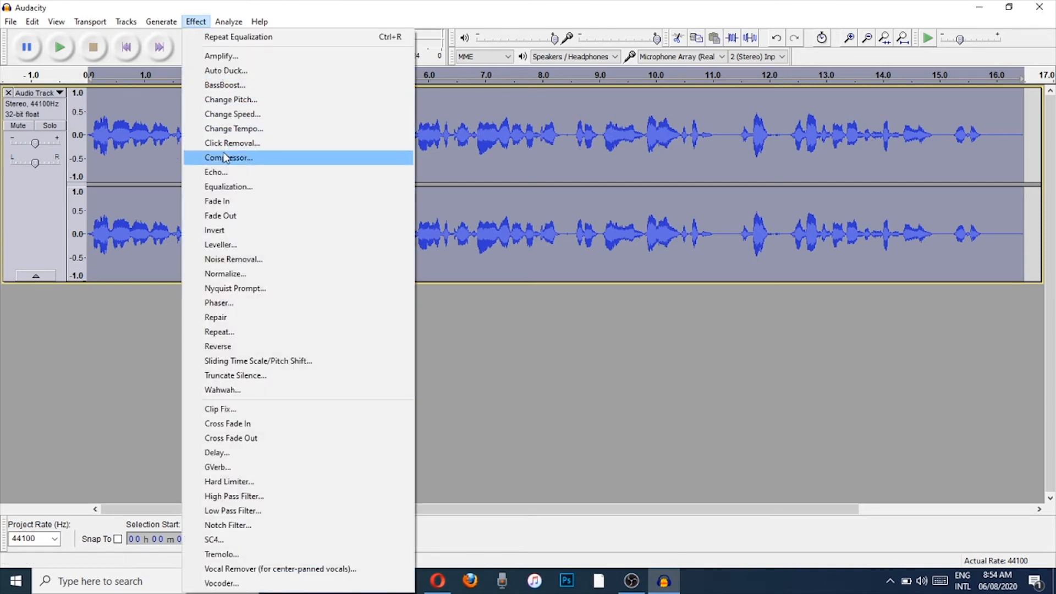
left_click(225, 158)
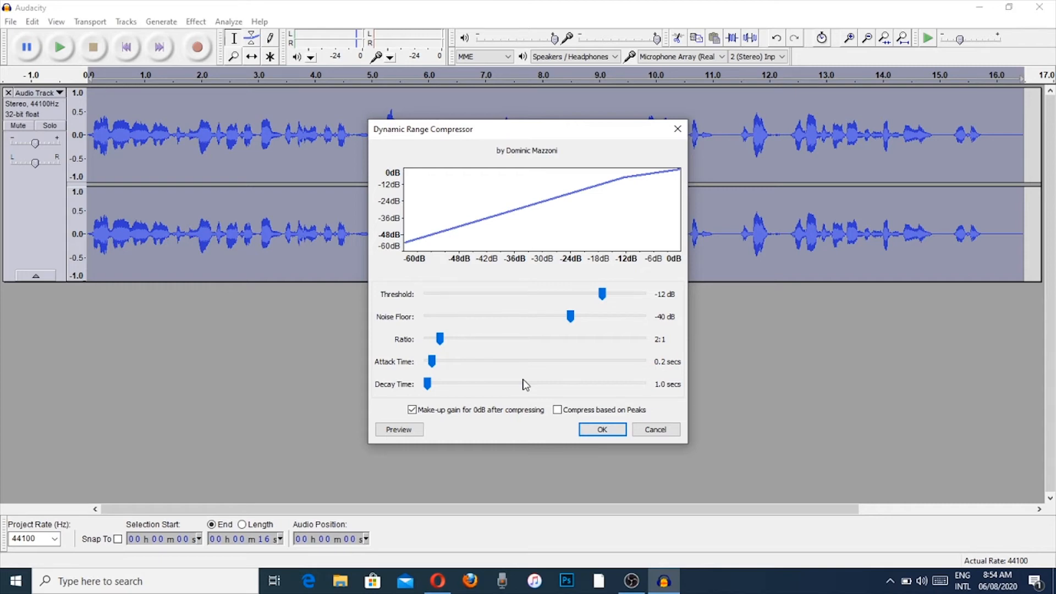
left_click(602, 429)
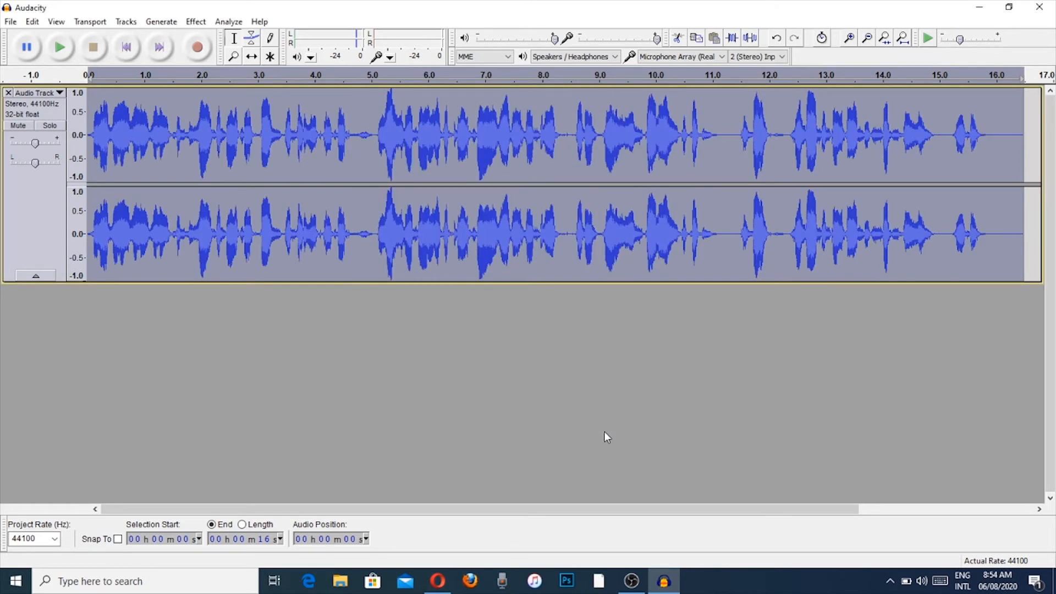
key("space")
- Normalize the track to a maximum amplitude of -1.0 dB, removing any DC offset
left_click(195, 22)
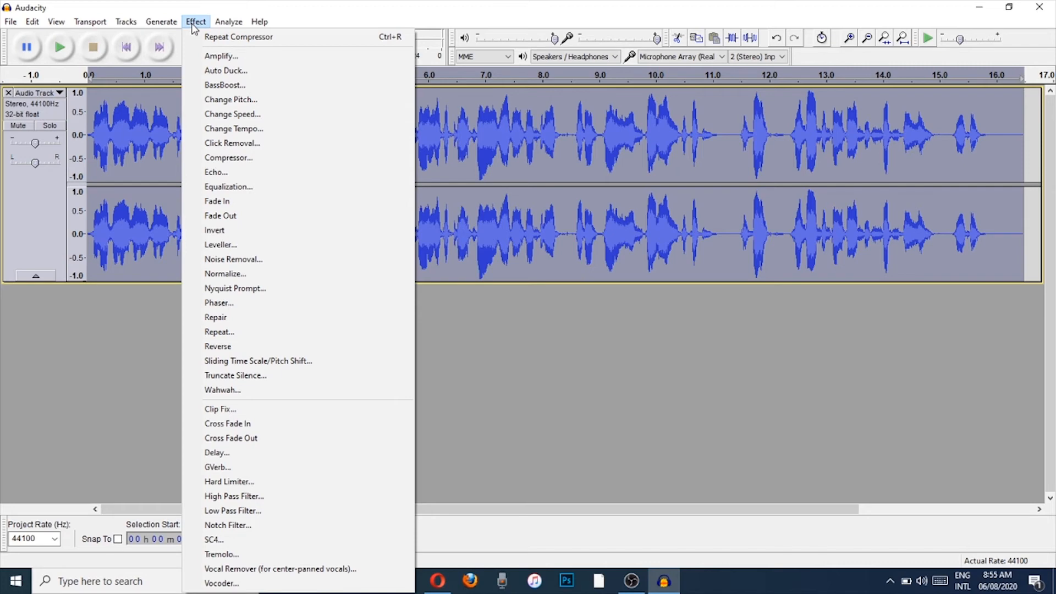
left_click(222, 274)
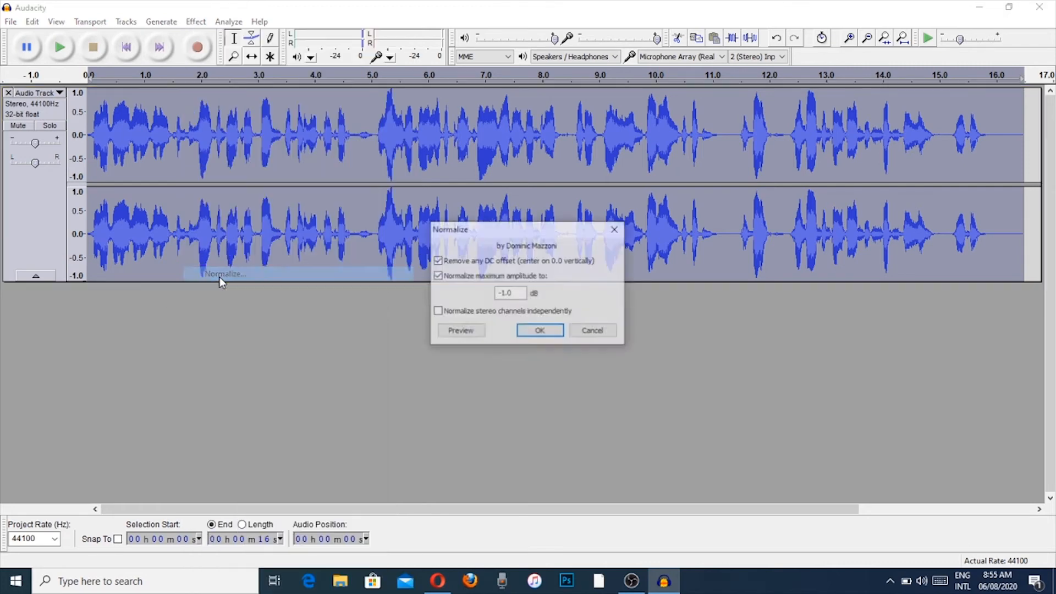
left_click(543, 337)
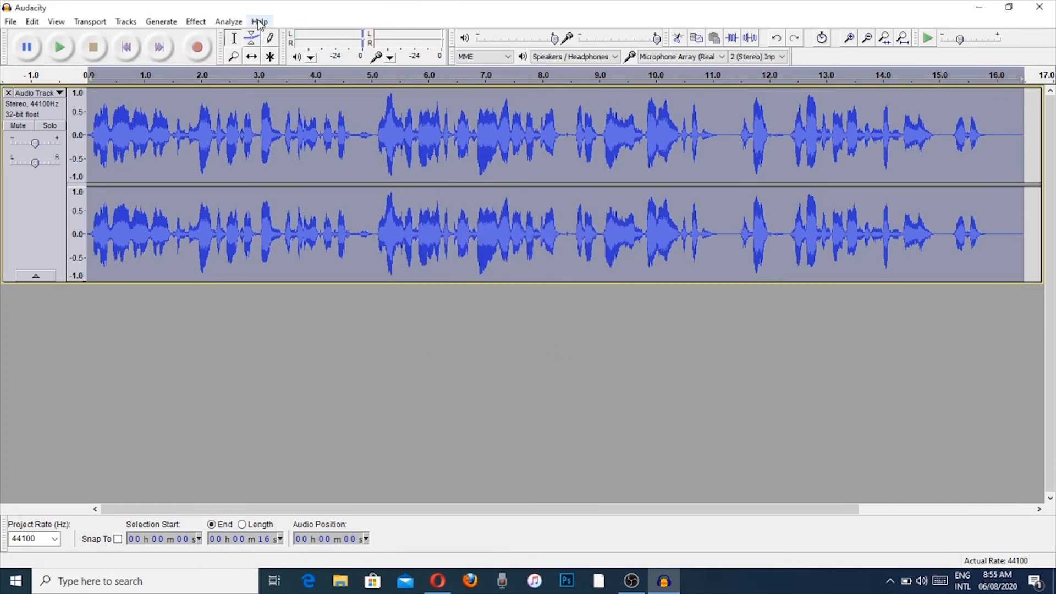
- Apply the Hard Limiter to the track with dB limit 0.0, wet level 1.0 and residue level 0.0
left_click(195, 21)
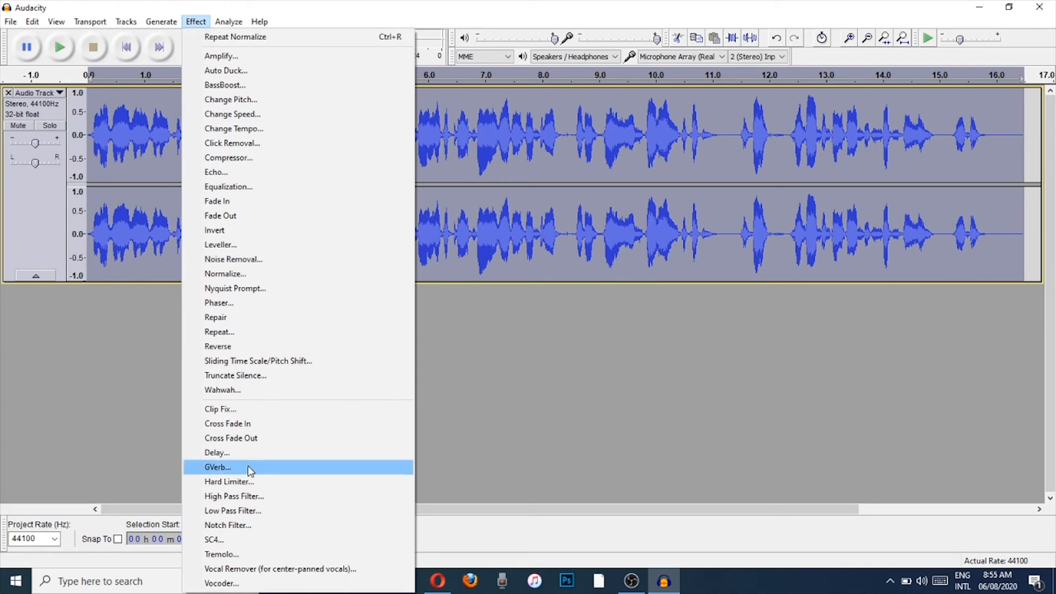
left_click(240, 480)
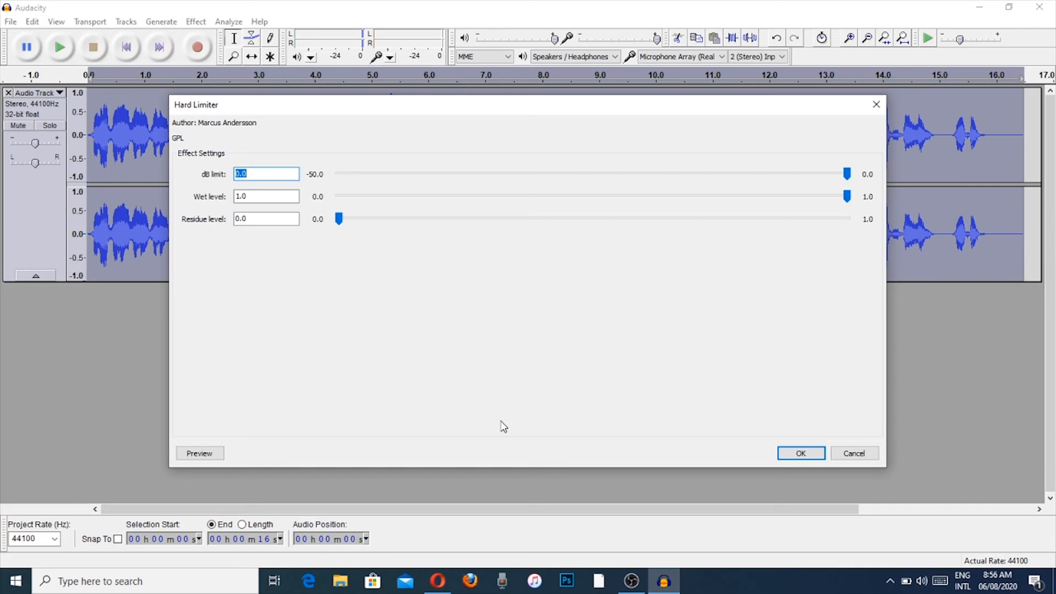
left_click(792, 453)
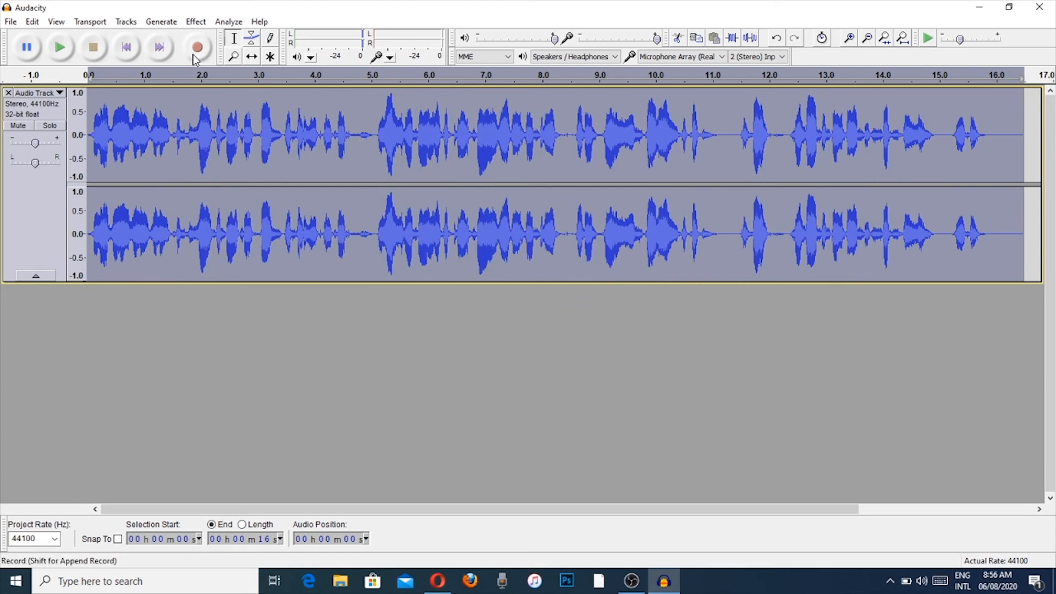
- Deselect the voice track and play the fully processed recording from the start
left_click(196, 22)
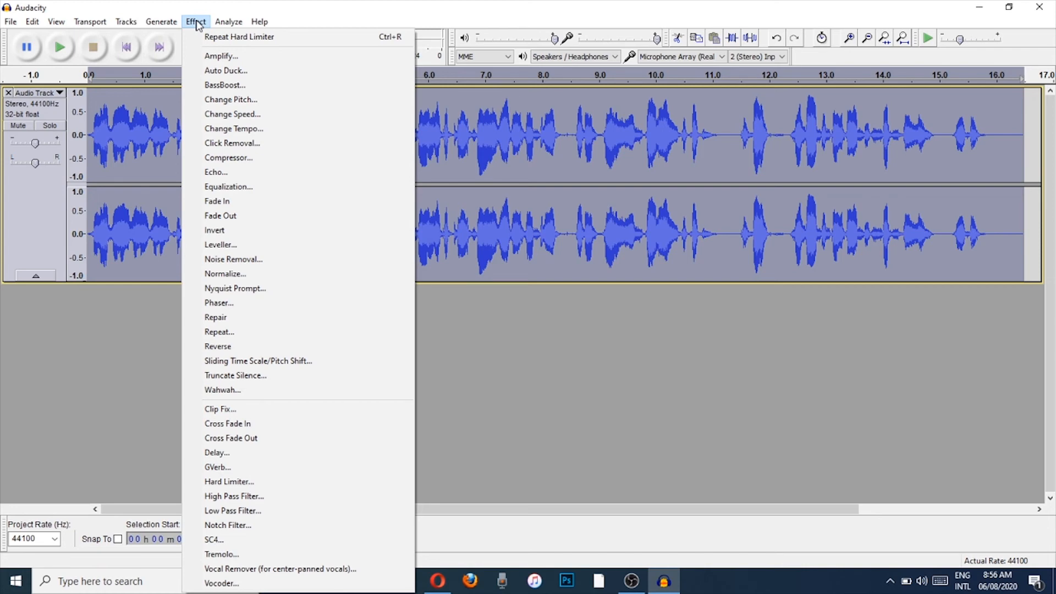
mouse_move(228, 22)
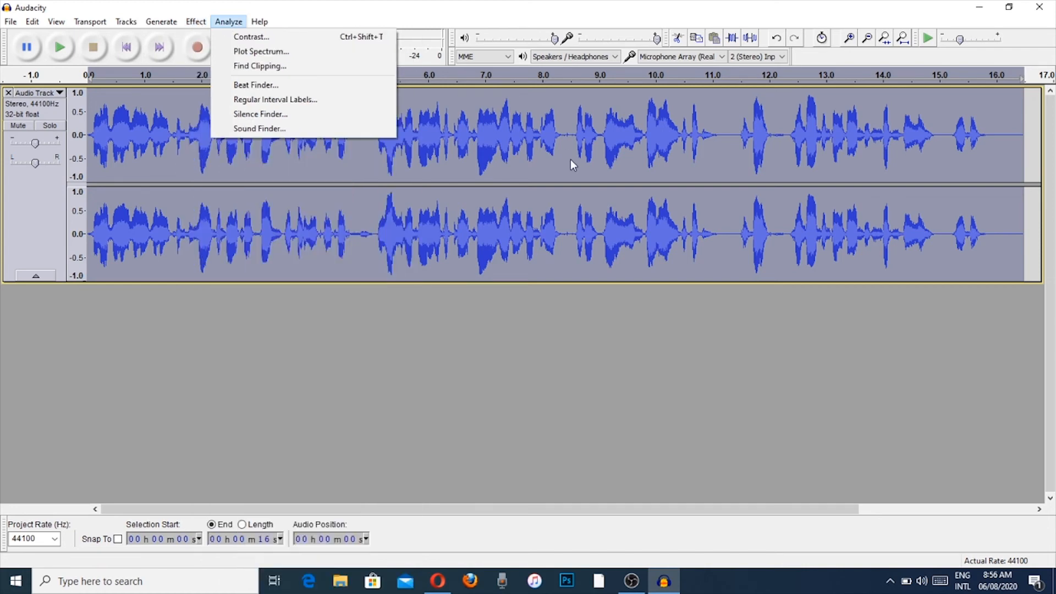
left_click(475, 321)
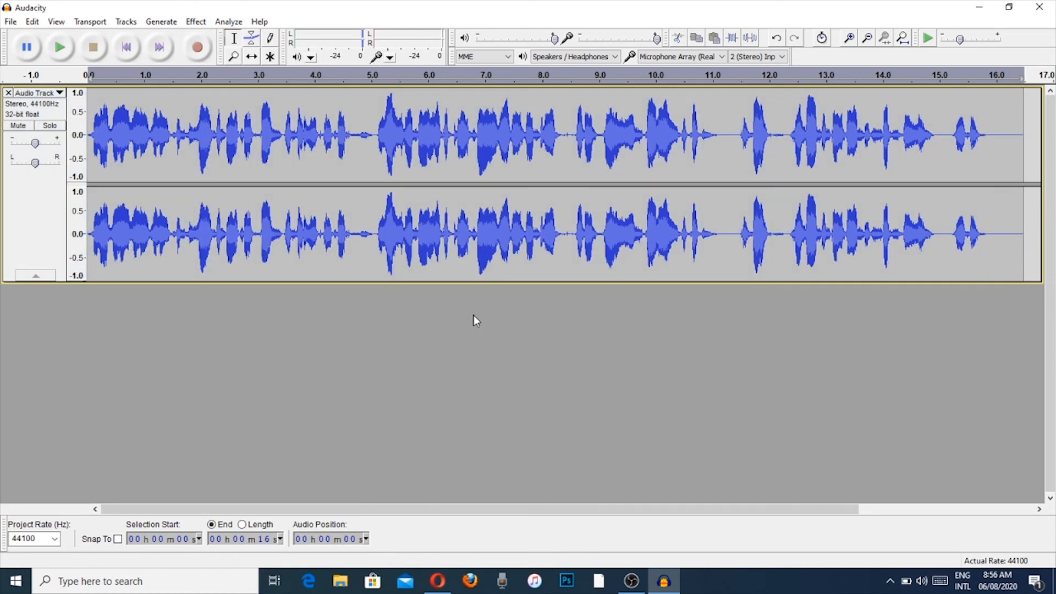
key("space")
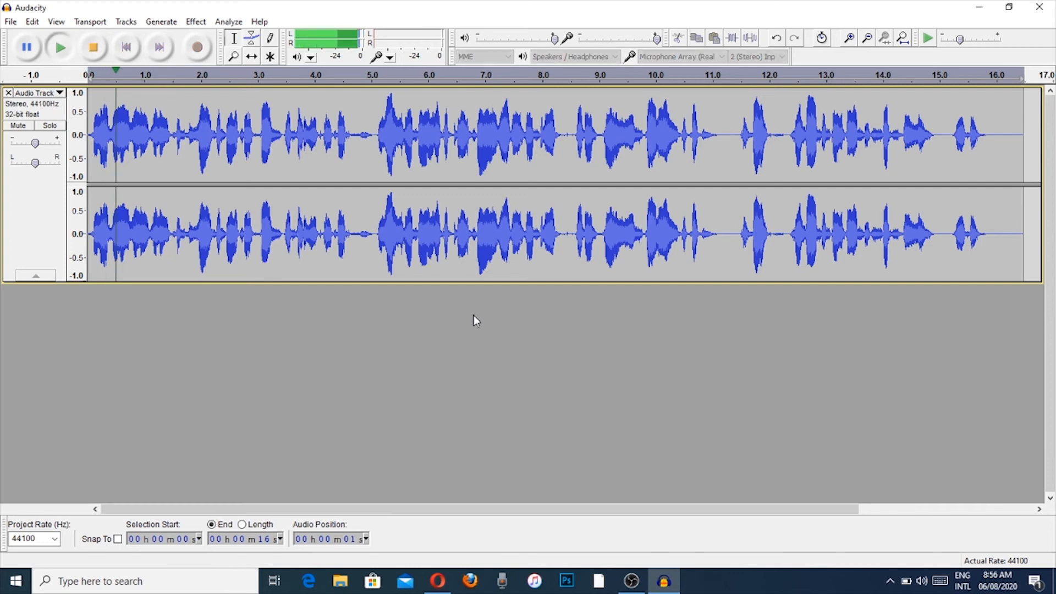